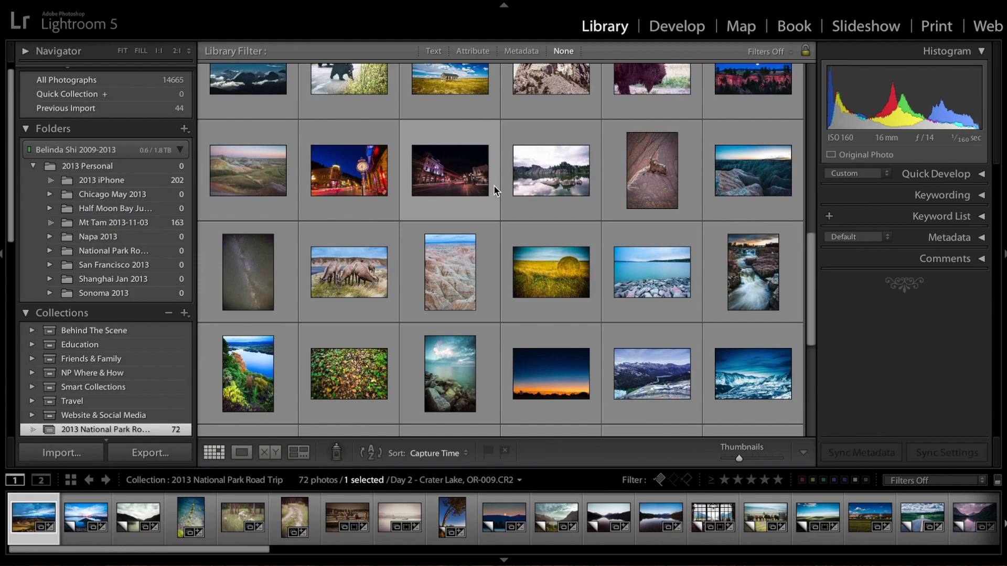
pyautogui.scroll(1, 494, 187)
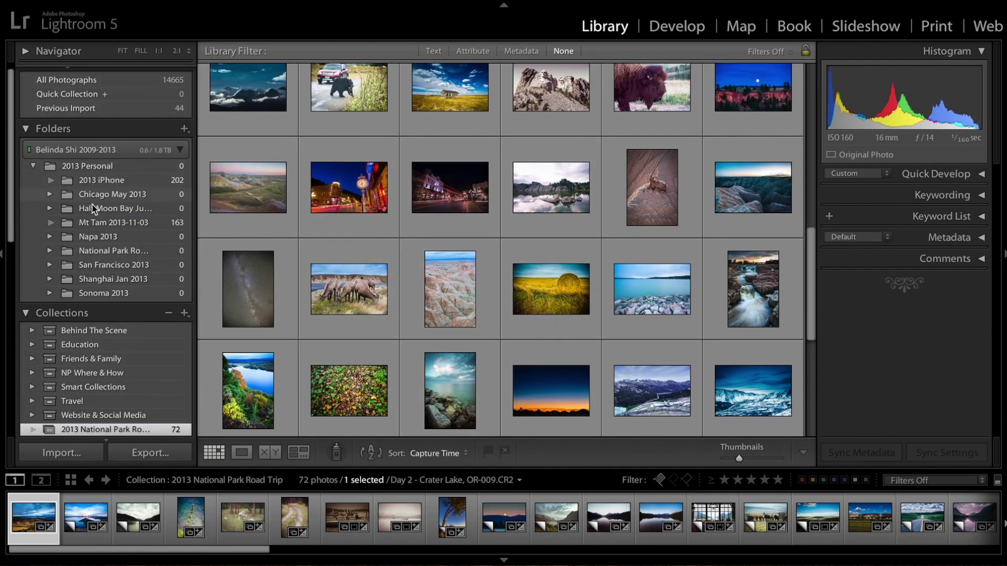
pyautogui.scroll(-2, 91, 231)
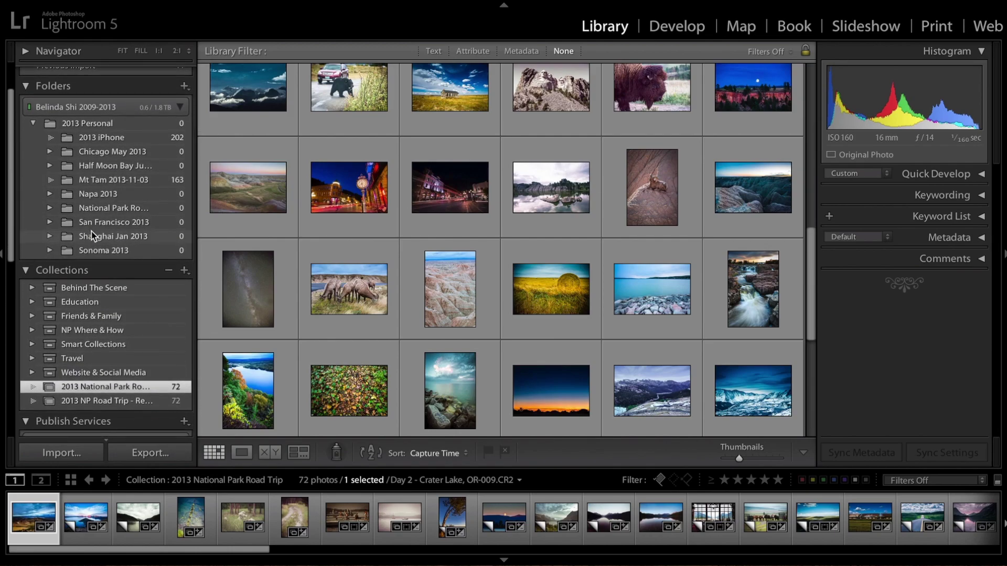
pyautogui.scroll(-1, 91, 231)
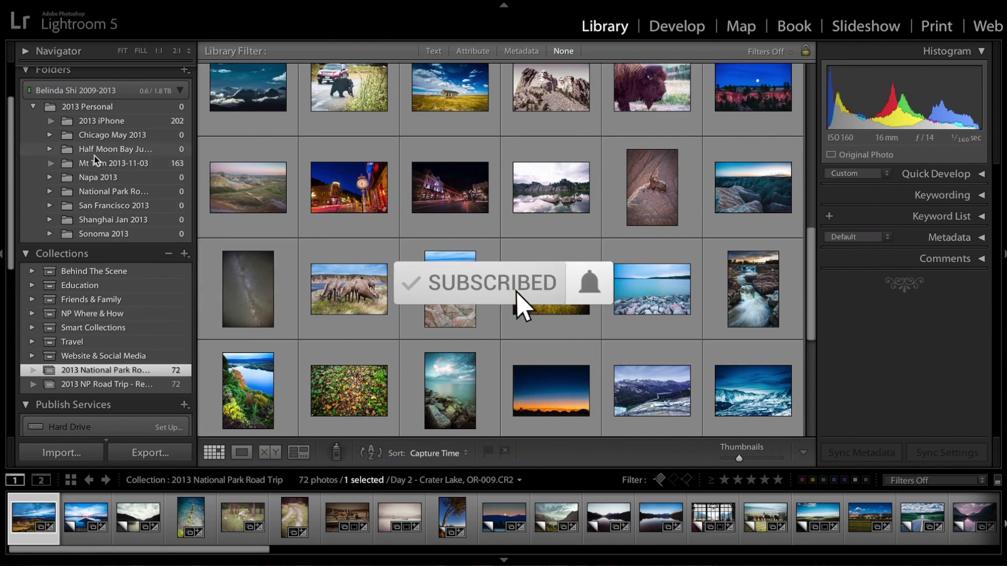
pyautogui.scroll(1, 89, 160)
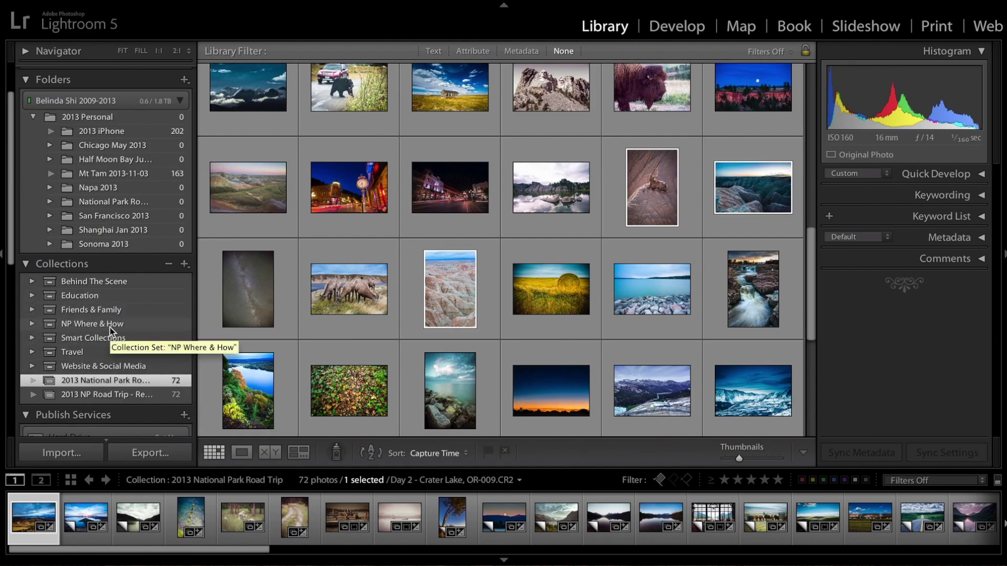
# Step: Create a new collection named "2013 NP Highlight" without including the selected photos
pyautogui.click(184, 264)
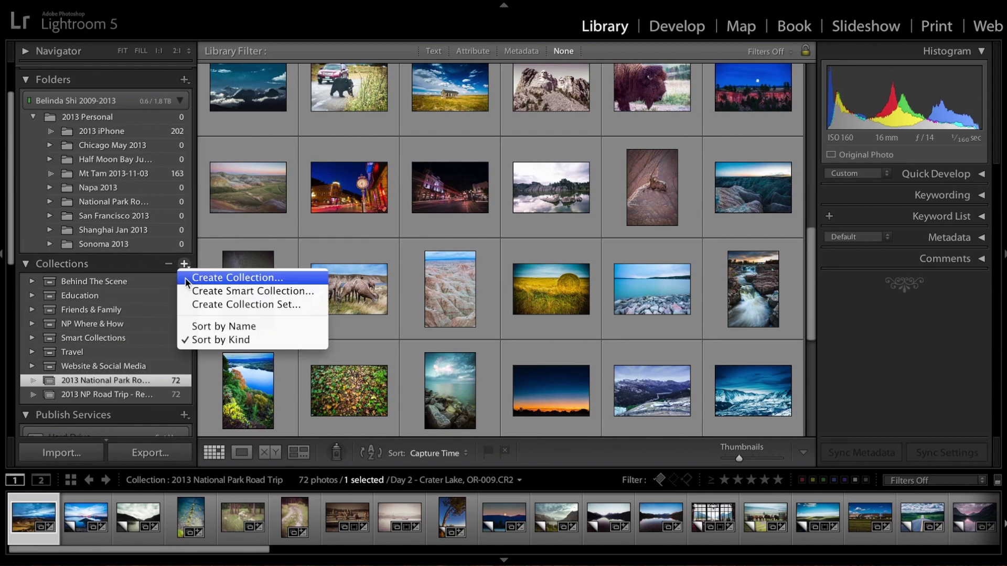
pyautogui.click(185, 279)
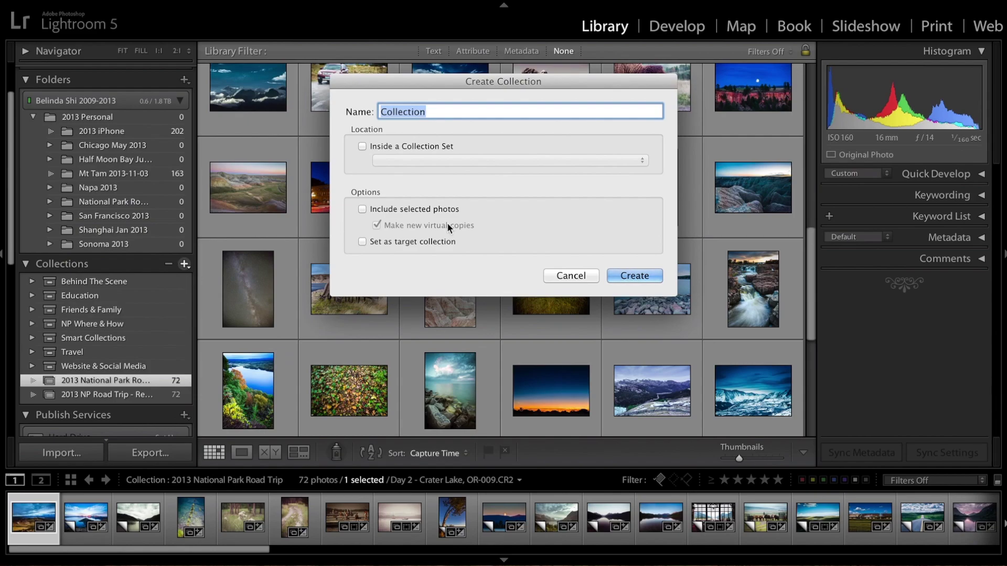
pyautogui.write('1')
pyautogui.write('013 ')
pyautogui.write('NP High')
pyautogui.write('light')
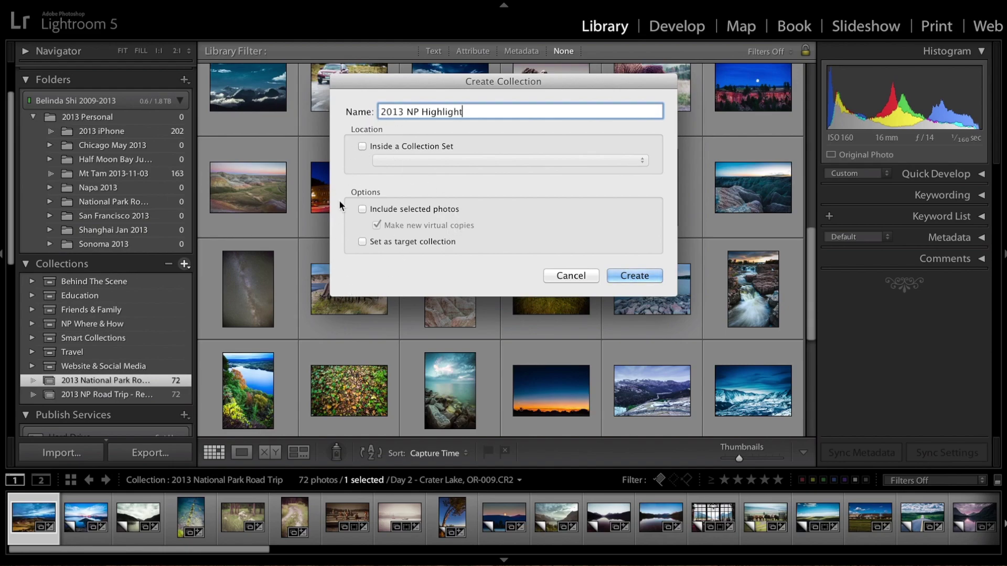
pyautogui.click(643, 275)
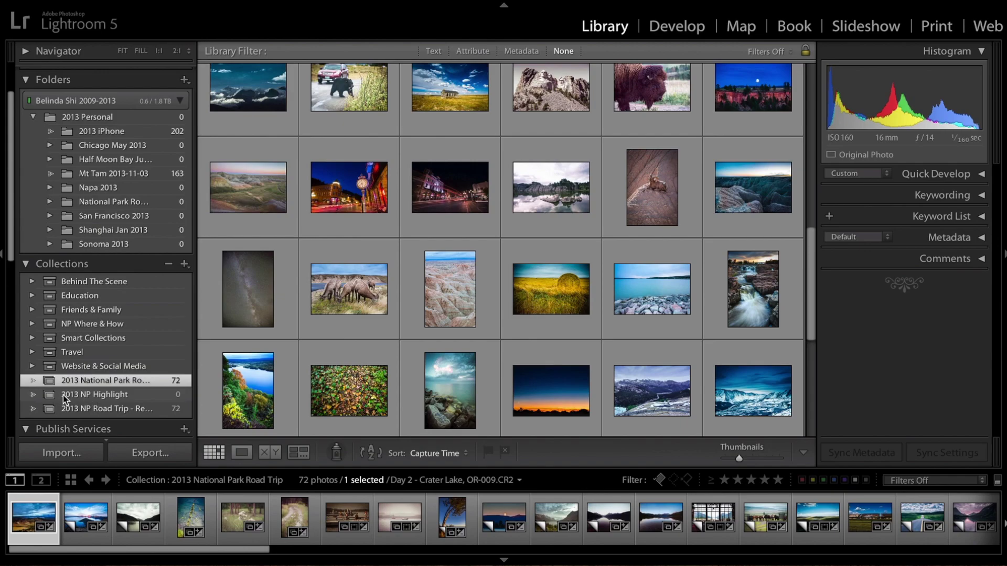
# Step: Set the 2013 NP Highlight collection as the target collection
pyautogui.click(87, 402)
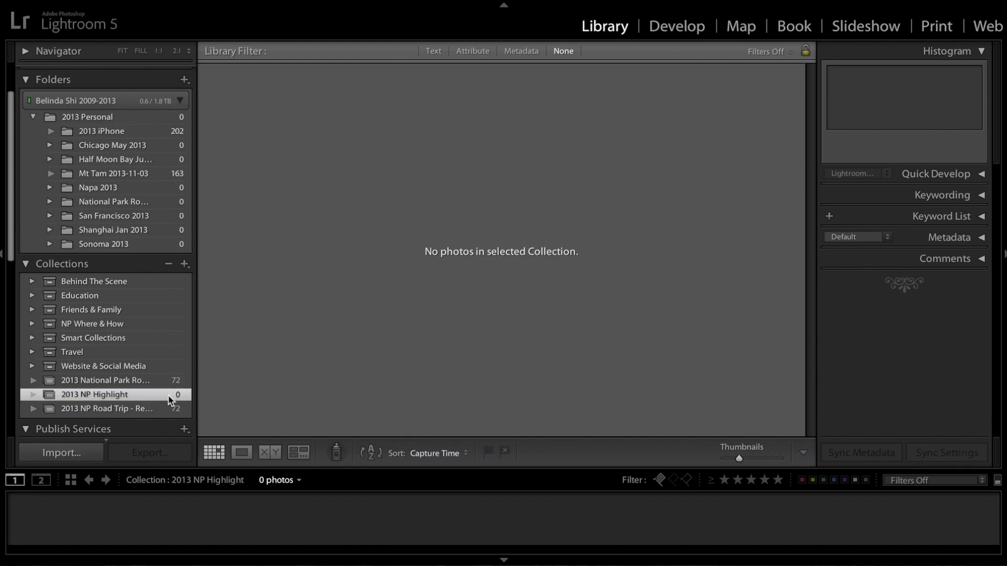
pyautogui.rightClick(108, 400)
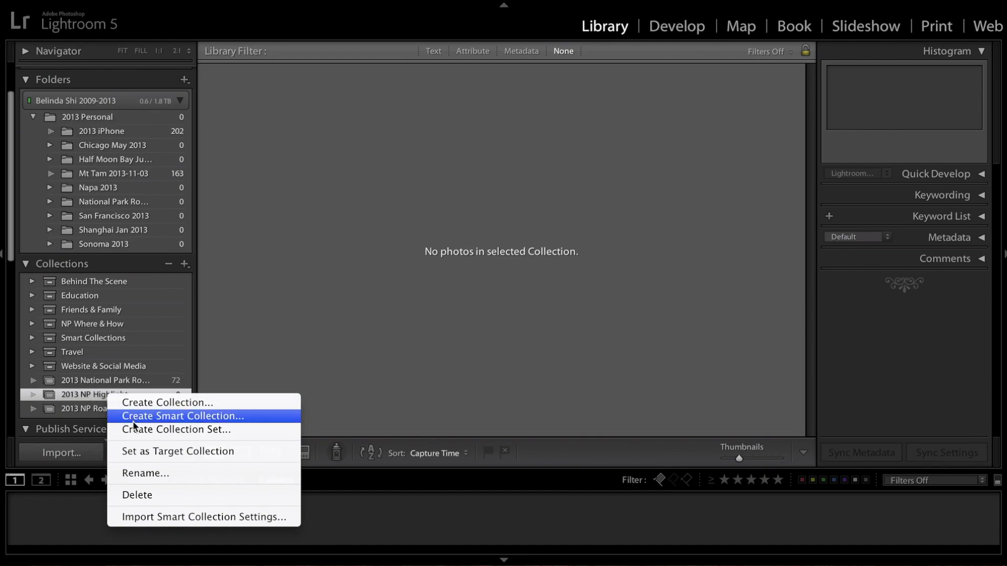
pyautogui.click(149, 457)
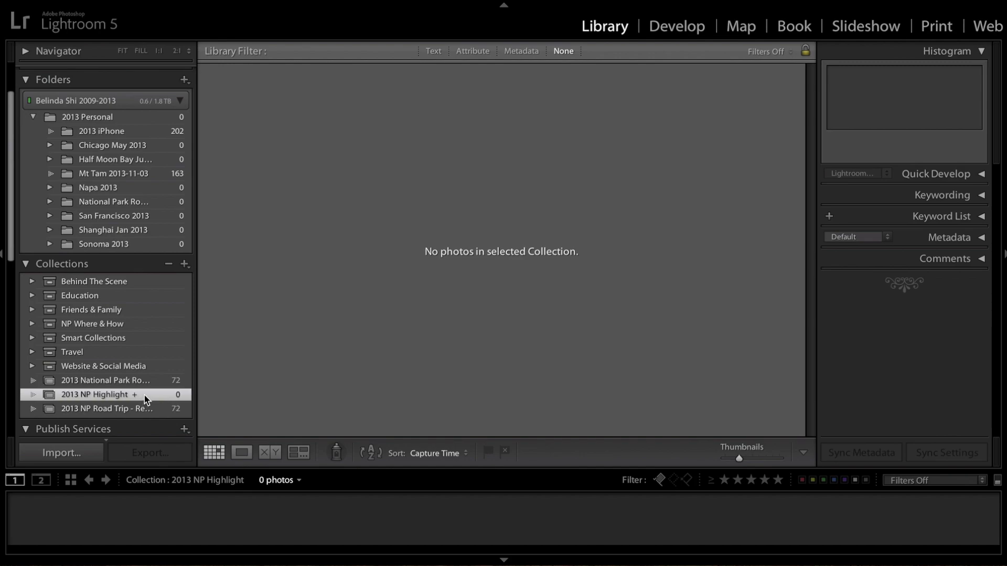
# Step: Add the Morning Glory Pool photo from the 2013 National Park Road Trip collection to the target collection and open 2013 NP Highlight to check
pyautogui.click(109, 382)
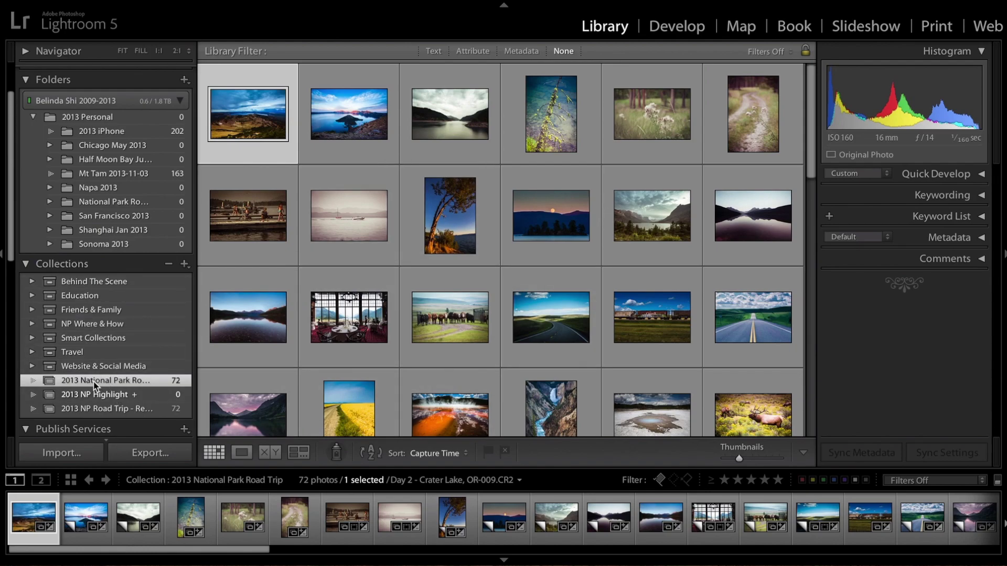
pyautogui.click(146, 386)
pyautogui.scroll(-2, 497, 332)
pyautogui.scroll(-3, 497, 332)
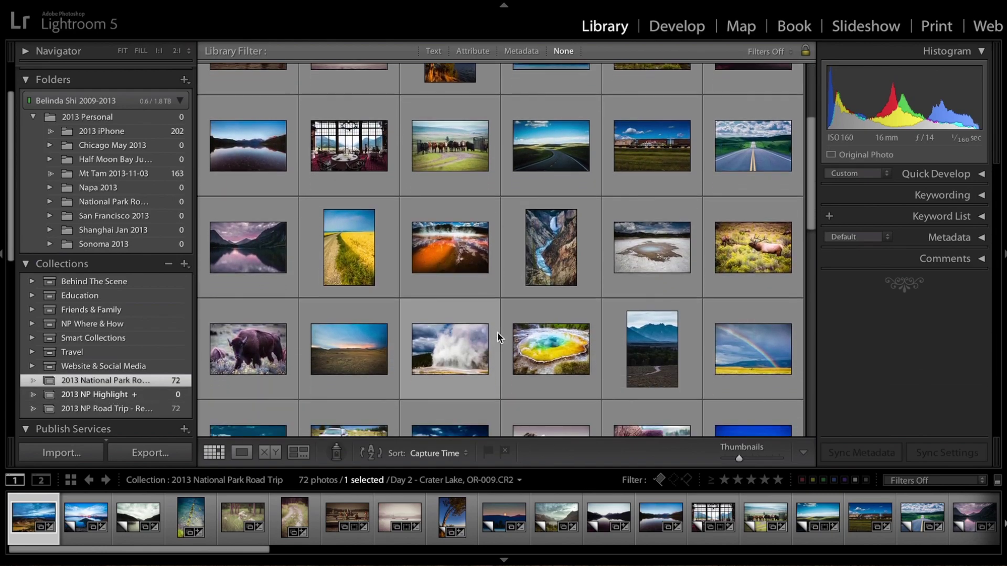
pyautogui.scroll(6, 497, 332)
pyautogui.scroll(-4, 497, 332)
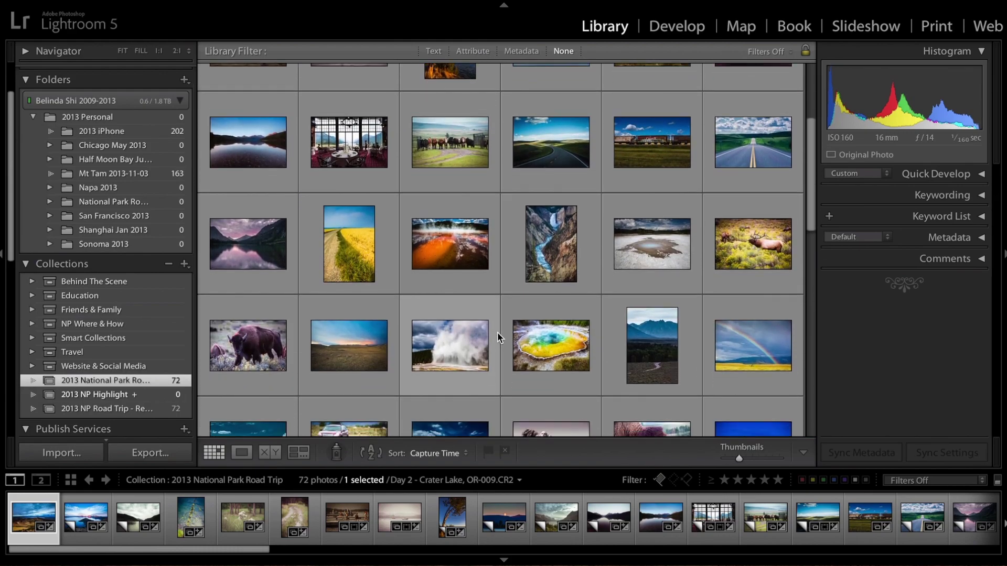
pyautogui.scroll(-2, 497, 336)
pyautogui.scroll(-2, 498, 332)
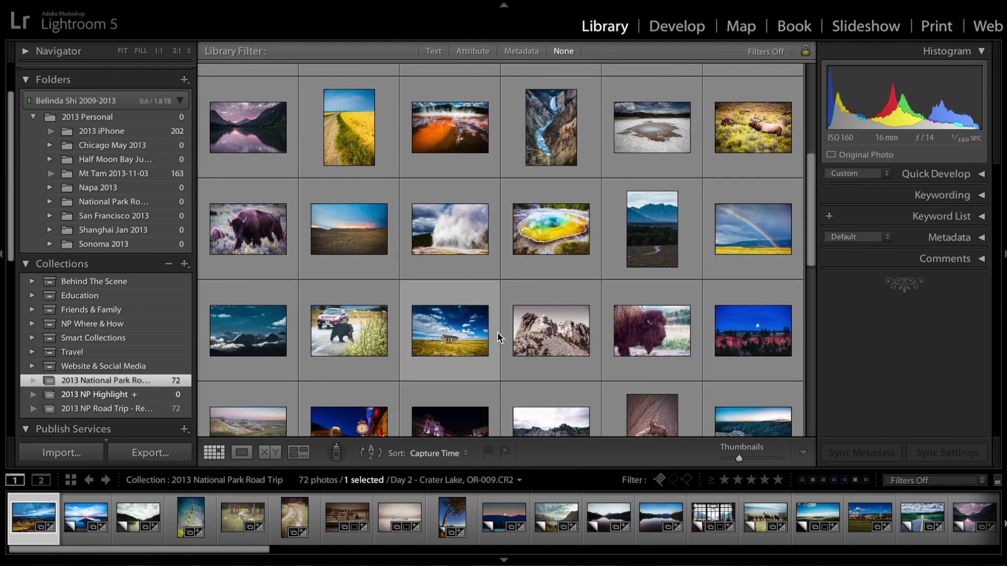
pyautogui.click(541, 168)
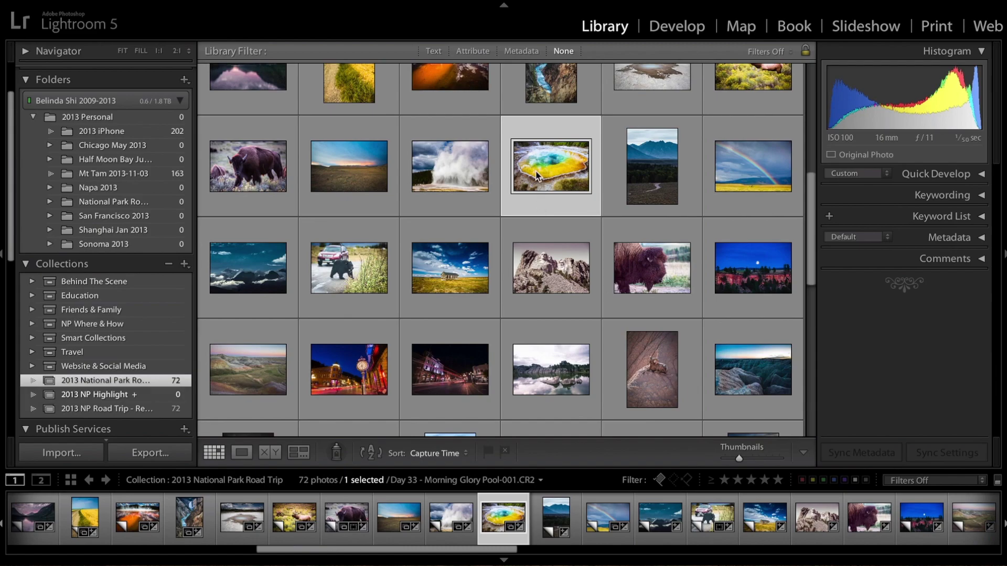
pyautogui.press('b')
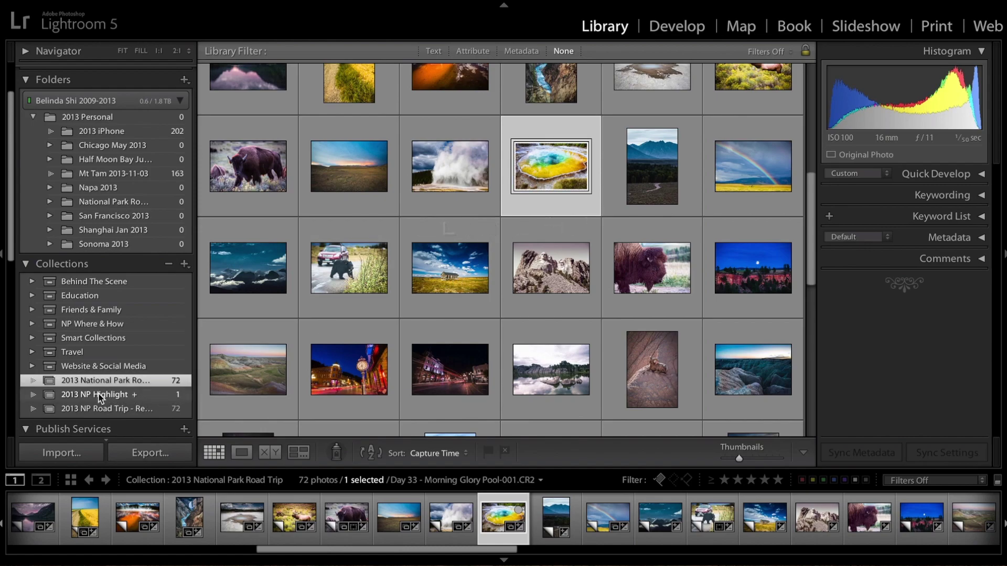
pyautogui.click(184, 399)
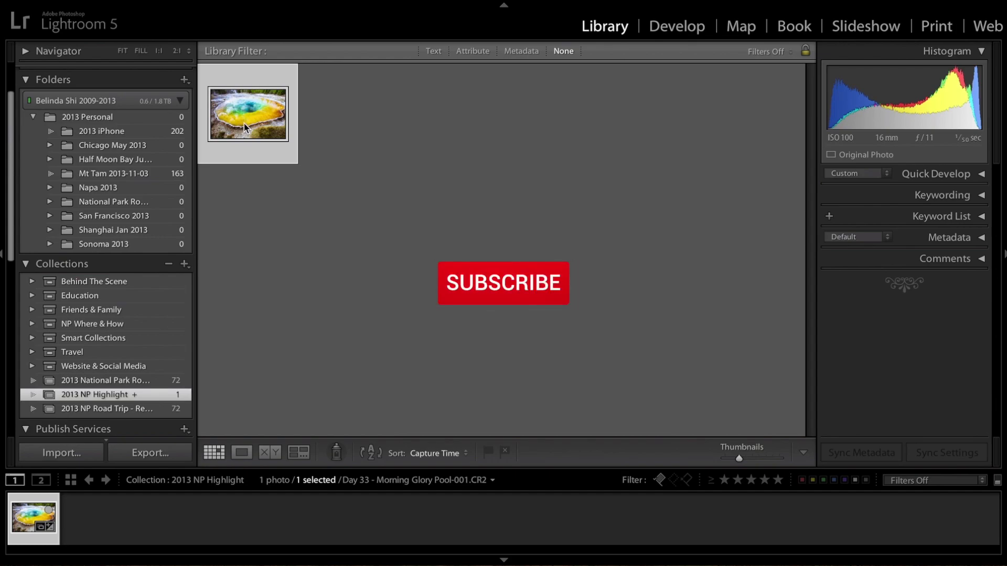
# Step: Return to the 2013 National Park Road Trip collection and hide all surrounding panels to enlarge the photo grid
pyautogui.click(120, 386)
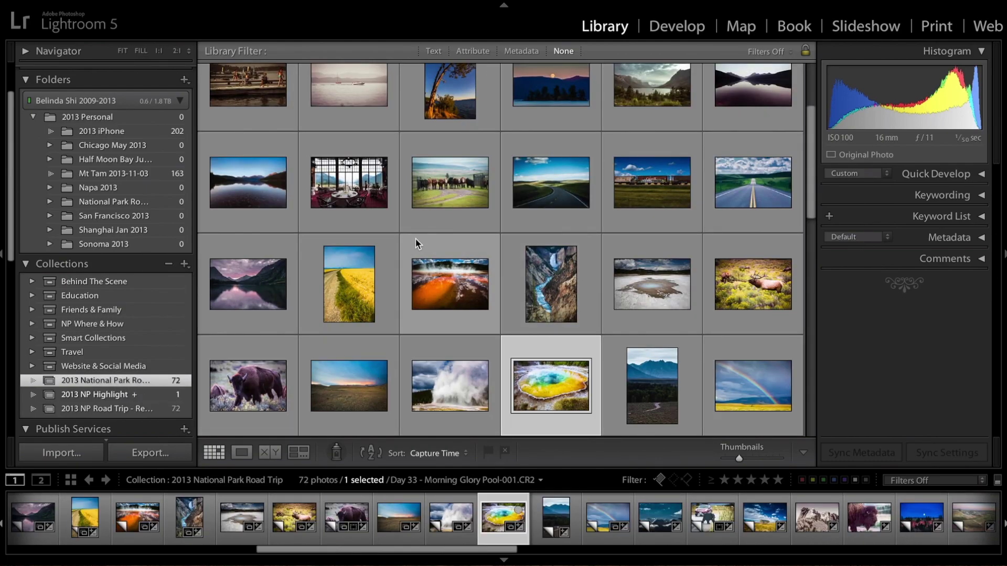
pyautogui.scroll(-2, 397, 366)
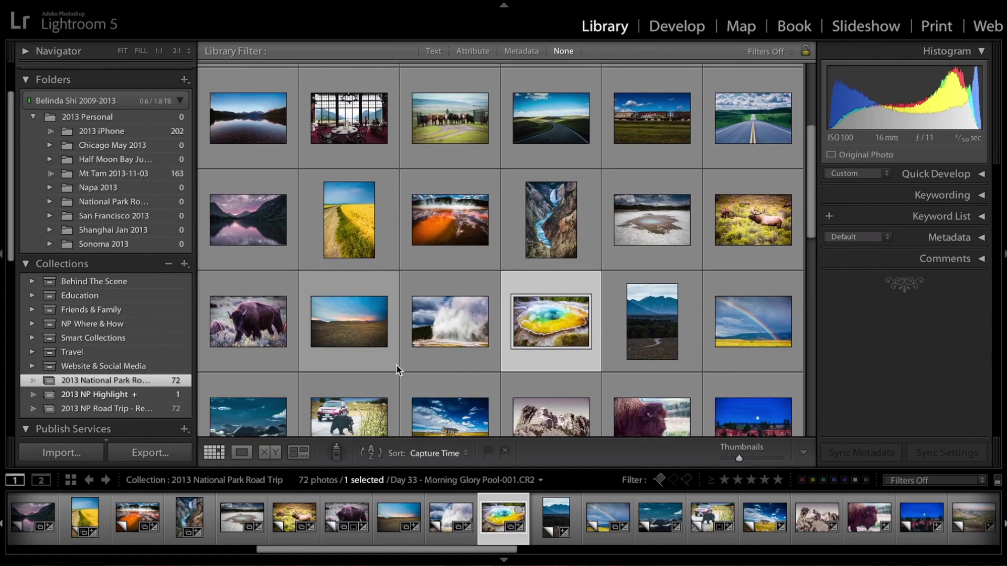
pyautogui.scroll(-1, 416, 273)
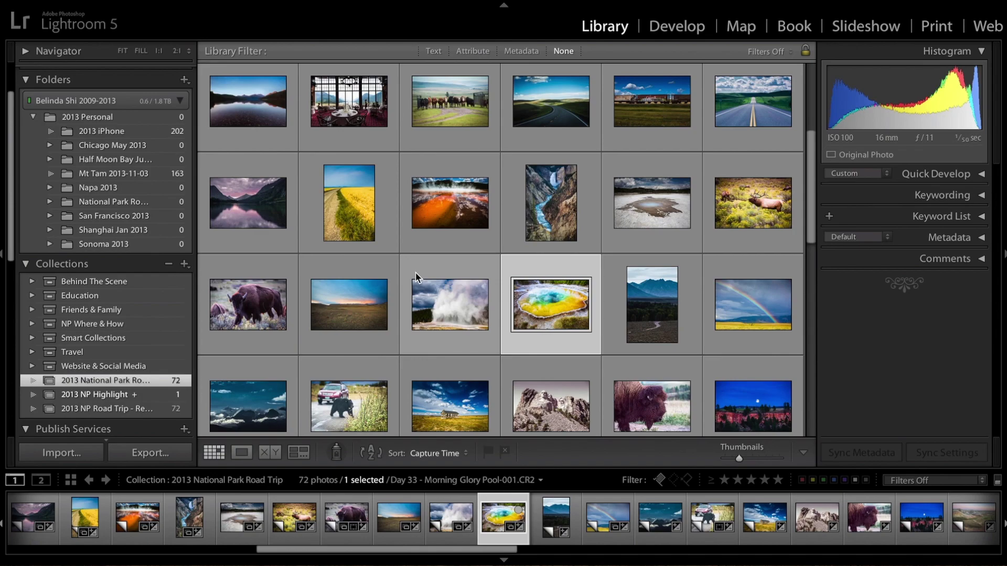
pyautogui.press('Tab')
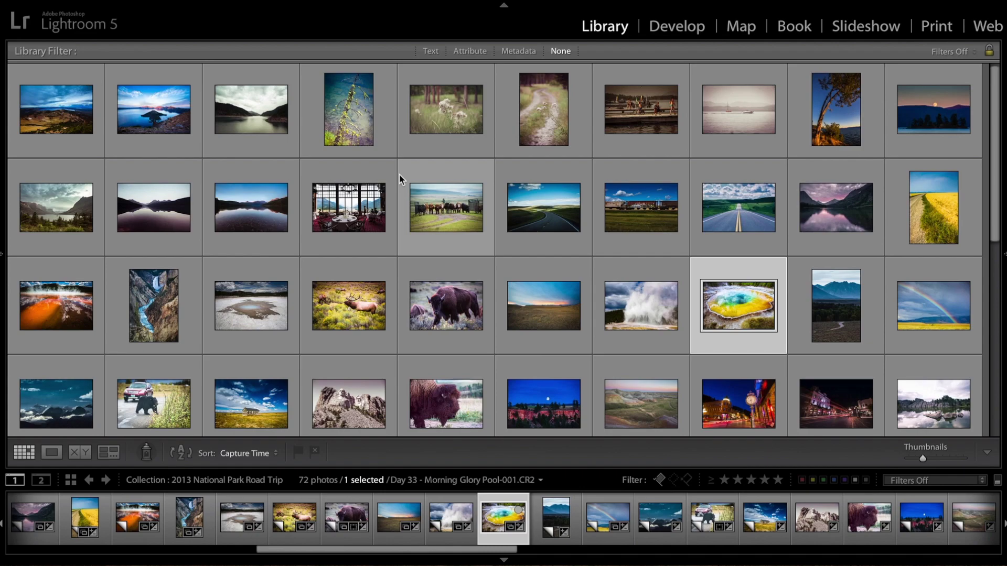
pyautogui.hotkey('shift', 'Tab')
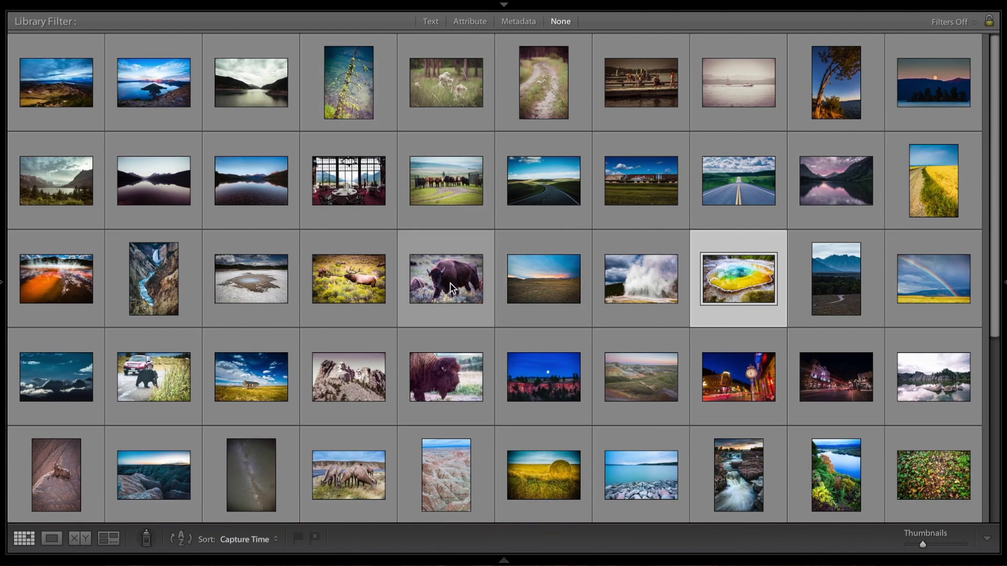
# Step: Add the elk, rainbow and rocky waterfall photos to the 2013 NP Highlight target collection
pyautogui.scroll(-1, 256, 276)
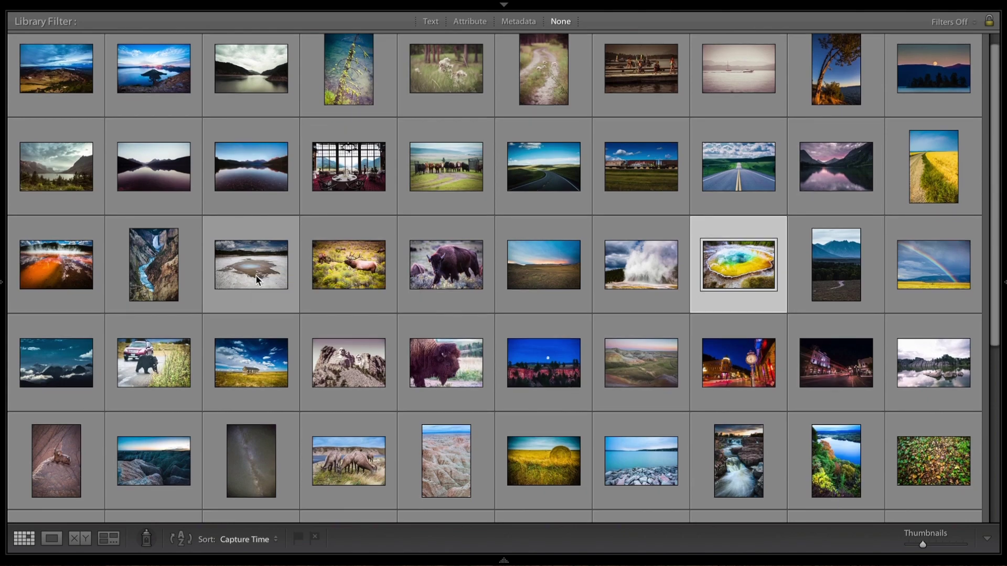
pyautogui.click(331, 277)
pyautogui.press('b')
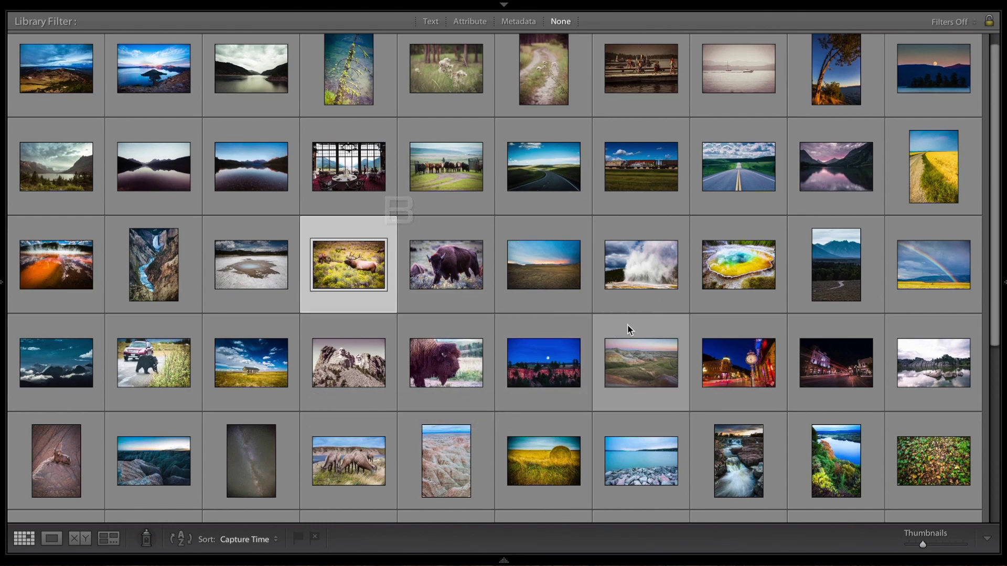
pyautogui.click(930, 265)
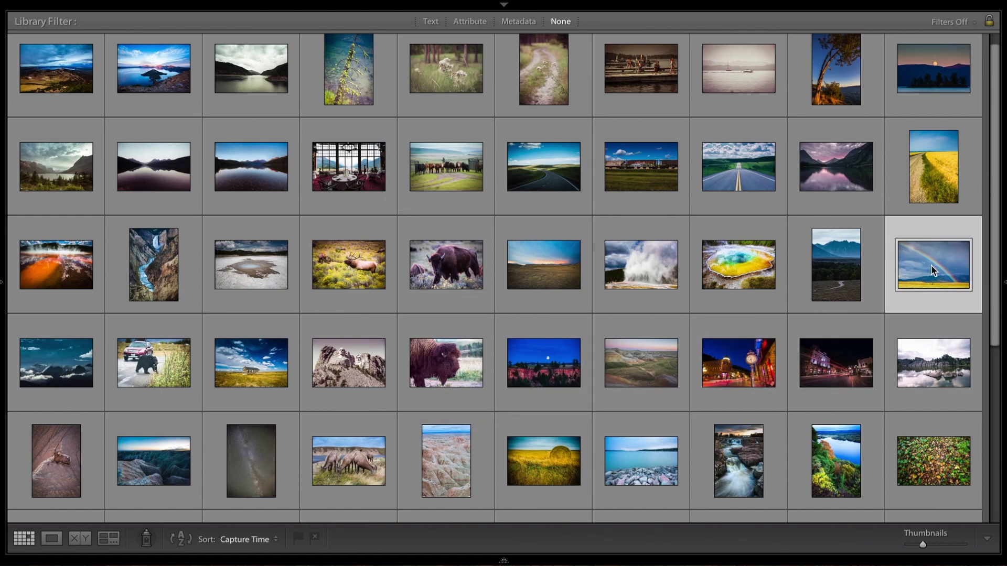
pyautogui.press('b')
pyautogui.scroll(-3, 912, 340)
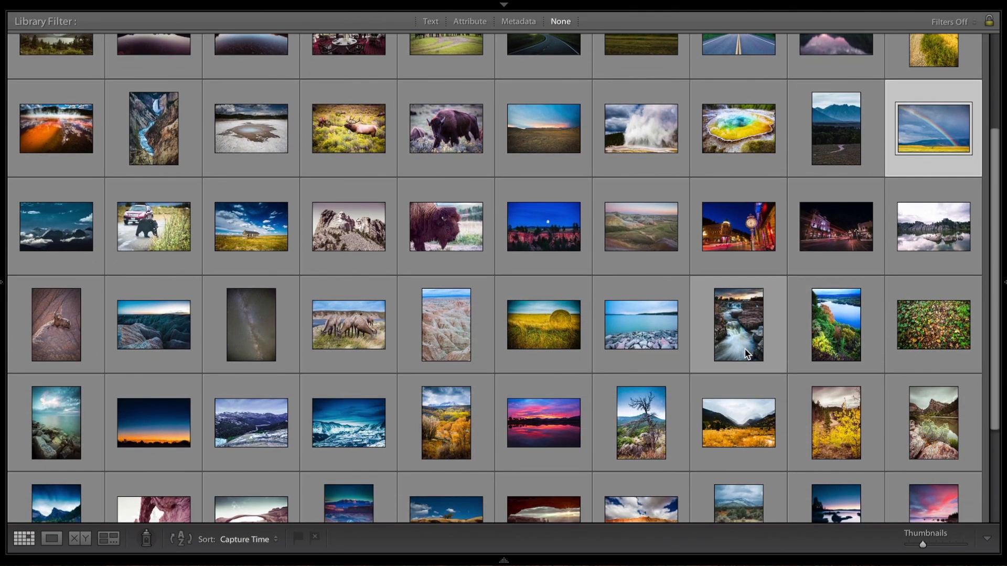
pyautogui.click(745, 347)
pyautogui.press('b')
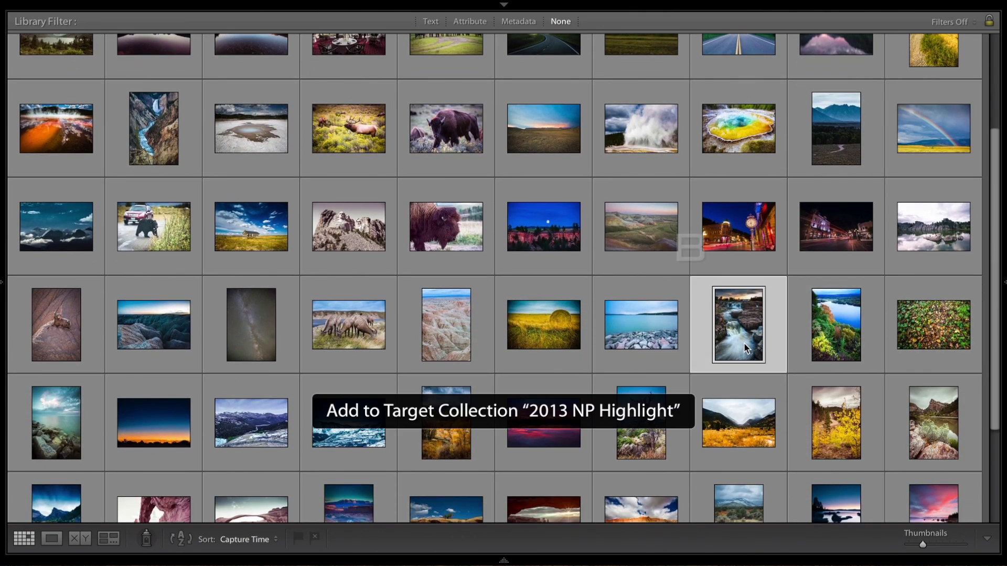
# Step: Add the purple lake sunset photo and the pink Sugar Pine Lake Tahoe sunset photo to the target collection
pyautogui.scroll(-3, 743, 347)
pyautogui.click(556, 288)
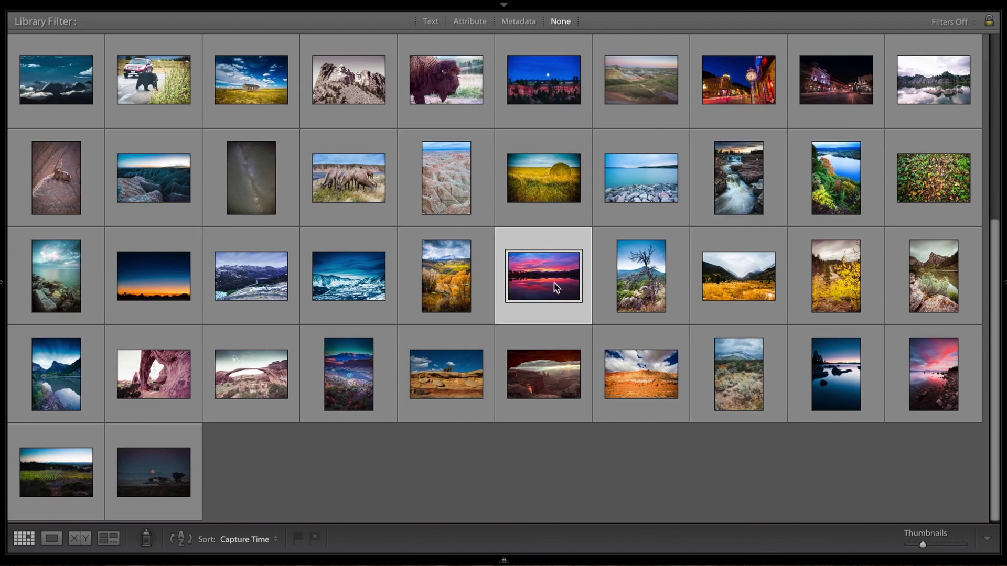
pyautogui.press('b')
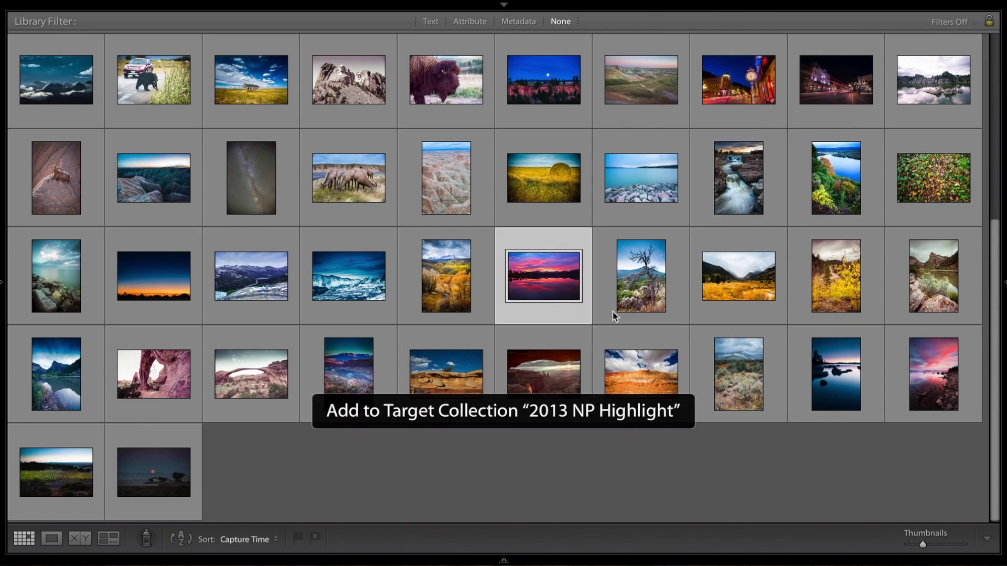
pyautogui.click(927, 379)
pyautogui.press('b')
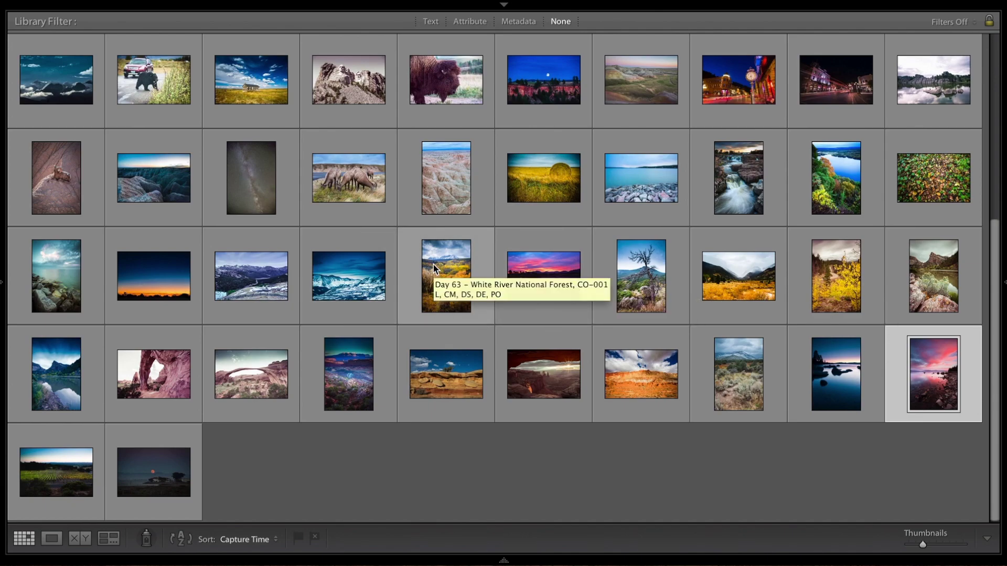
# Step: Restore the hidden panels and open the 2013 NP Highlight collection to check its photos
pyautogui.hotkey('shift', 'Tab')
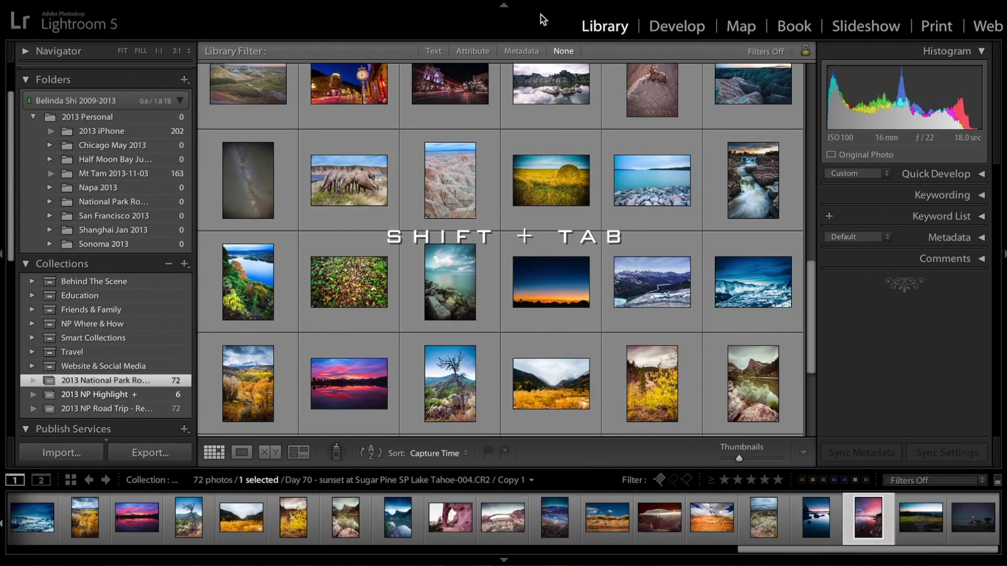
pyautogui.click(67, 395)
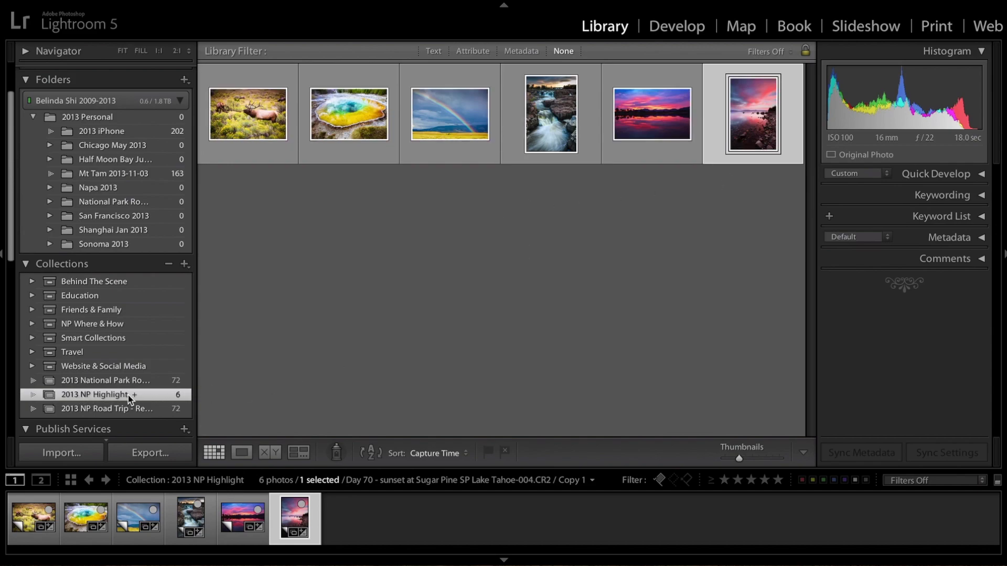
# Step: Reopen the 2013 National Park Road Trip collection and hide the side panels as well as all remaining surrounding panels
pyautogui.click(86, 383)
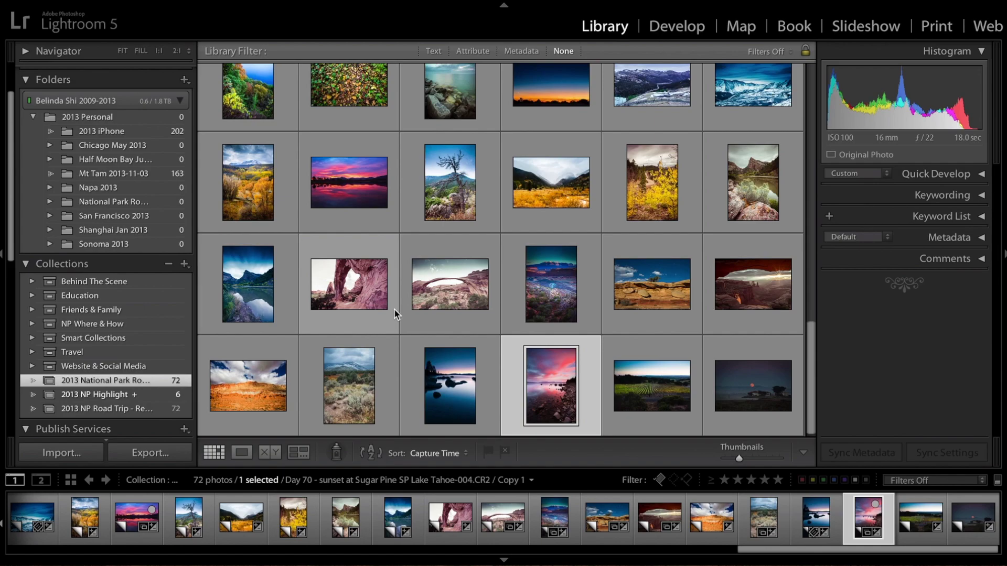
pyautogui.press('Tab')
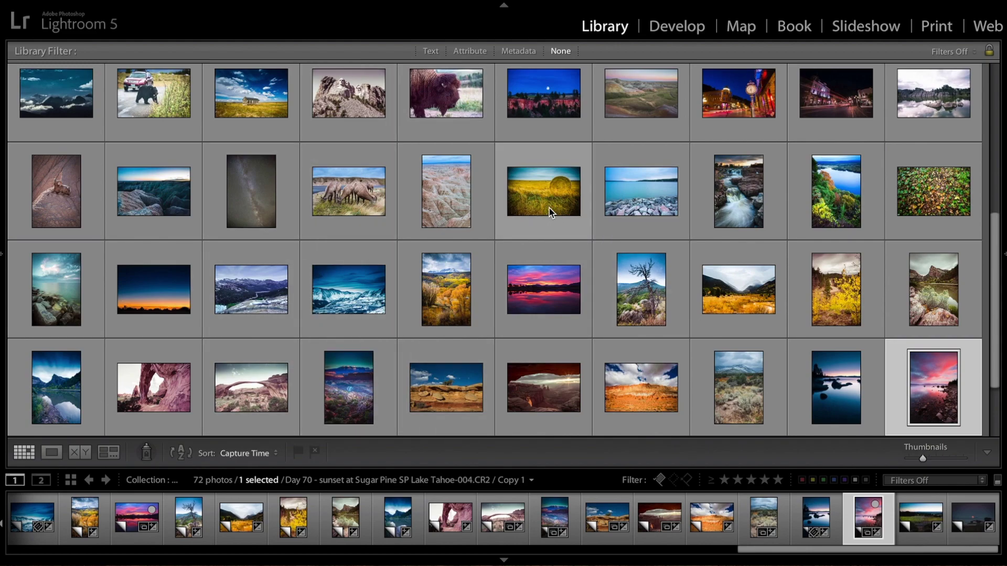
pyautogui.hotkey('shift', 'Tab')
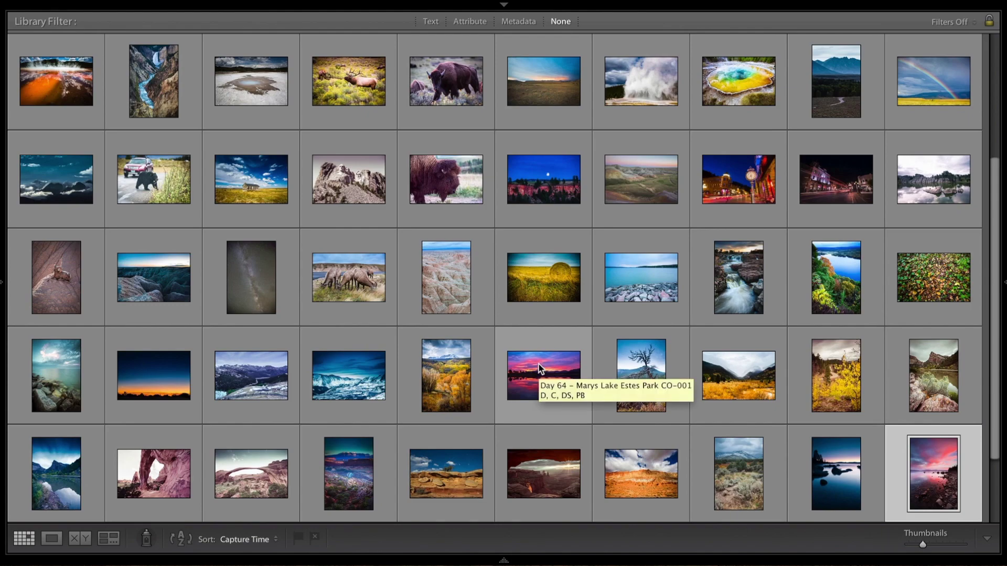
# Step: Add the Fort Pierre hay bale photo and the upright purple-blue mountain landscape photo to the 2013 NP Highlight target collection
pyautogui.click(531, 286)
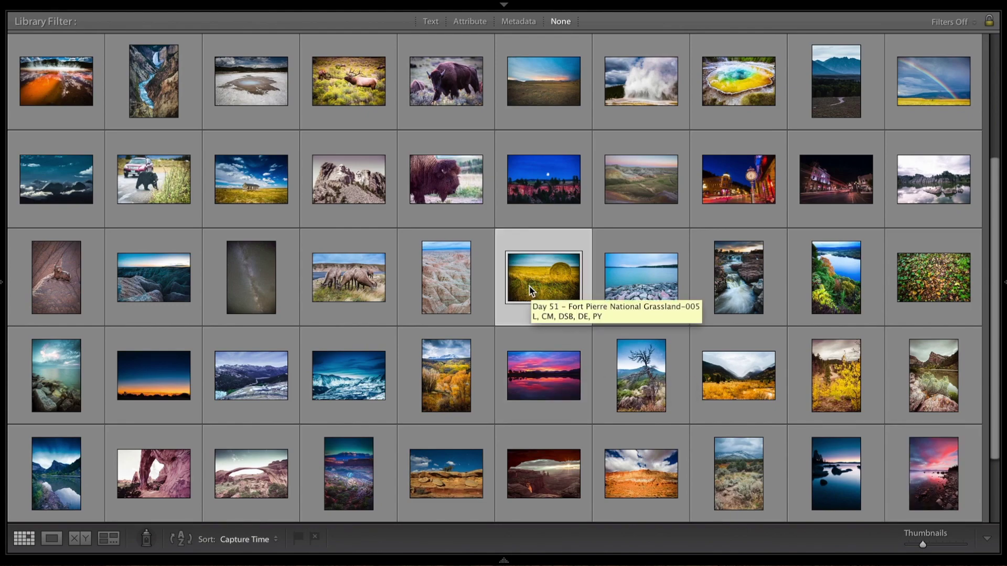
pyautogui.press('b')
pyautogui.scroll(-2, 577, 398)
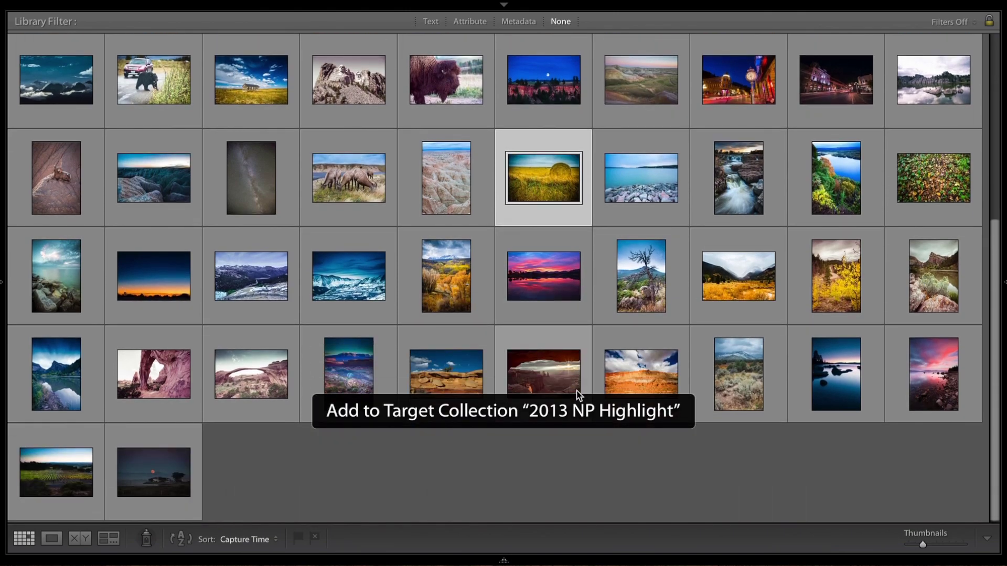
pyautogui.click(345, 391)
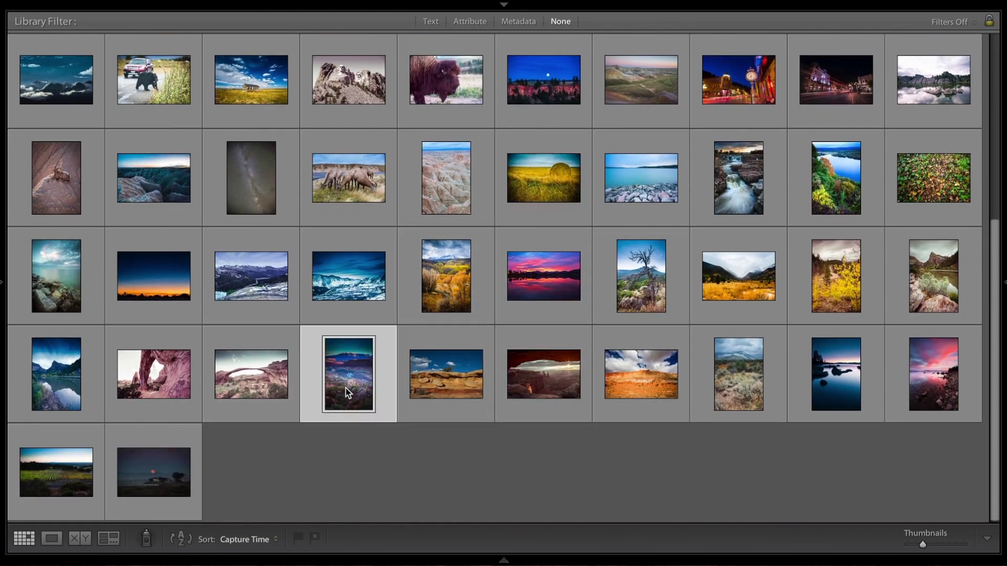
pyautogui.press('b')
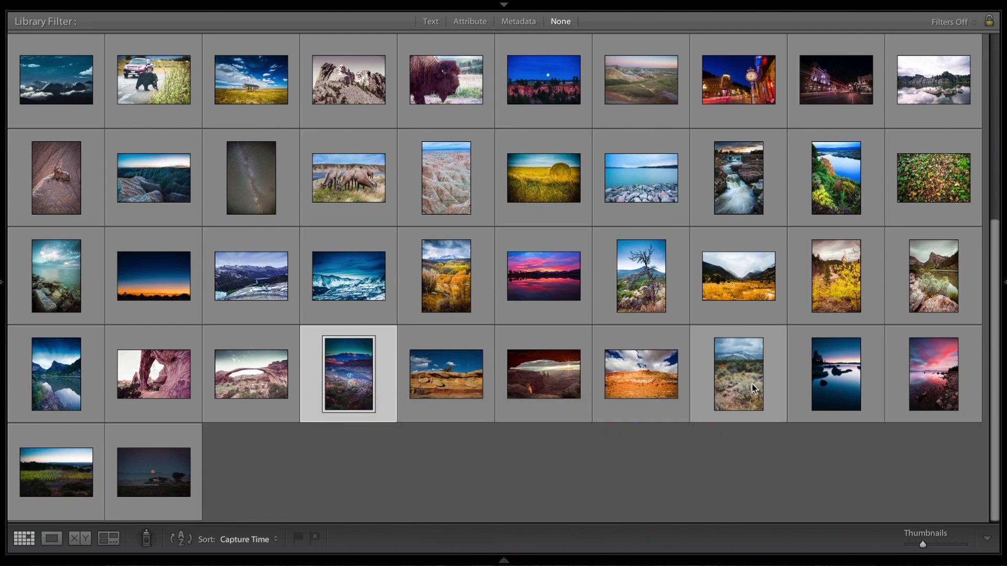
# Step: Add the night street photo with the clock and the Flint Rock Ranch herd photo to the target collection
pyautogui.scroll(4, 822, 191)
pyautogui.click(751, 276)
pyautogui.press('b')
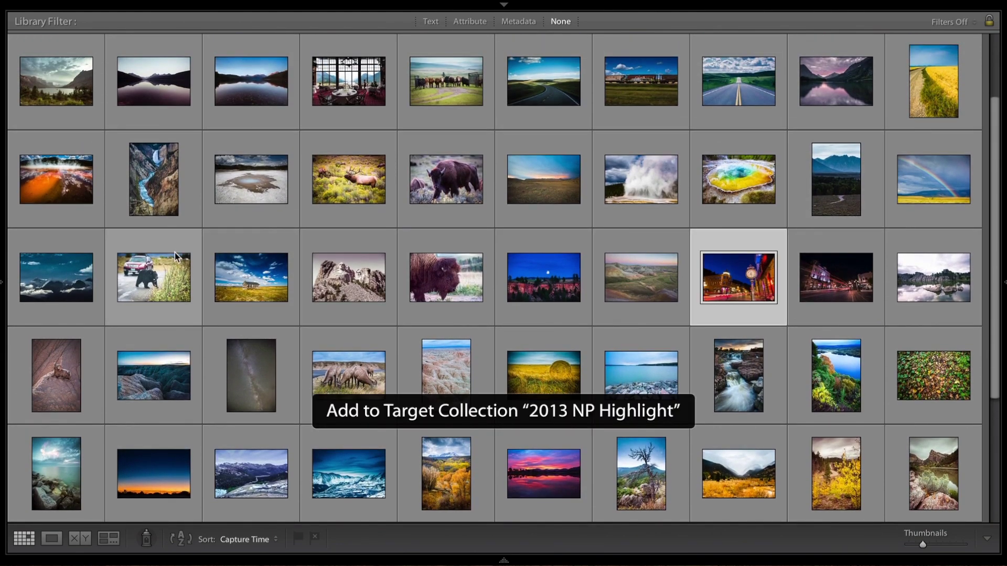
pyautogui.scroll(2, 176, 257)
pyautogui.click(436, 194)
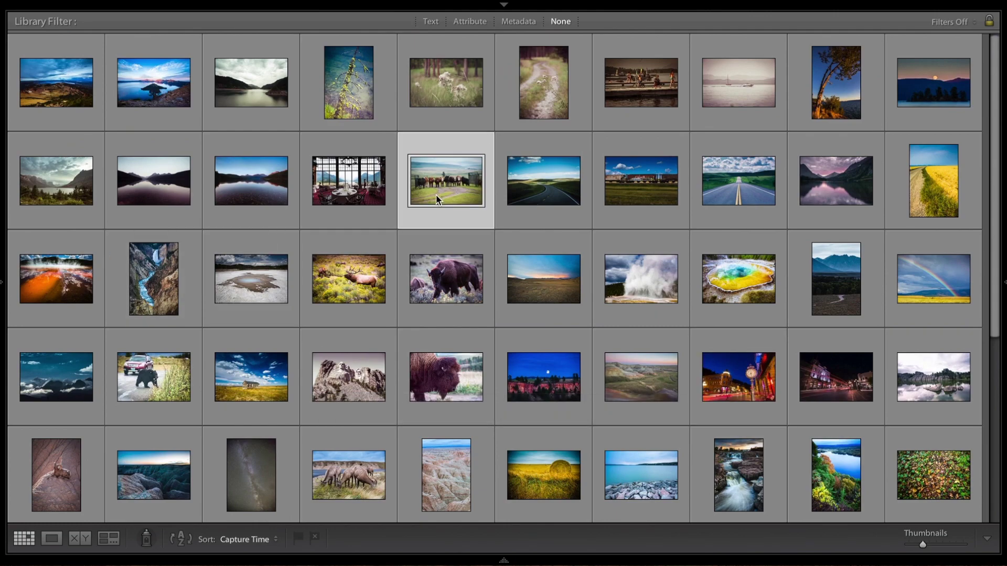
pyautogui.press('b')
# Step: Bring back all hidden panels and open the 2013 NP Highlight collection to review the added photos
pyautogui.hotkey('shift', 'Tab')
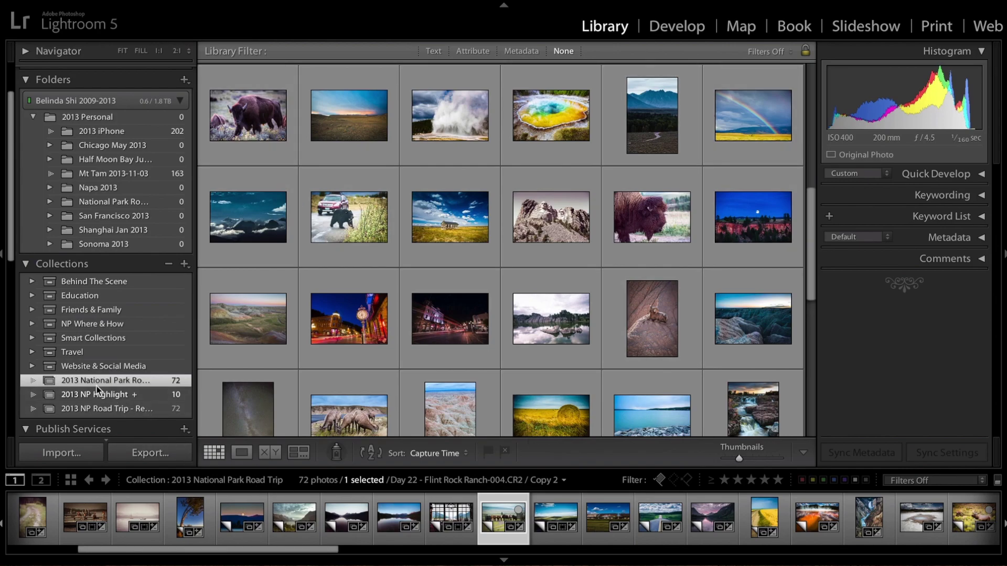
pyautogui.click(87, 396)
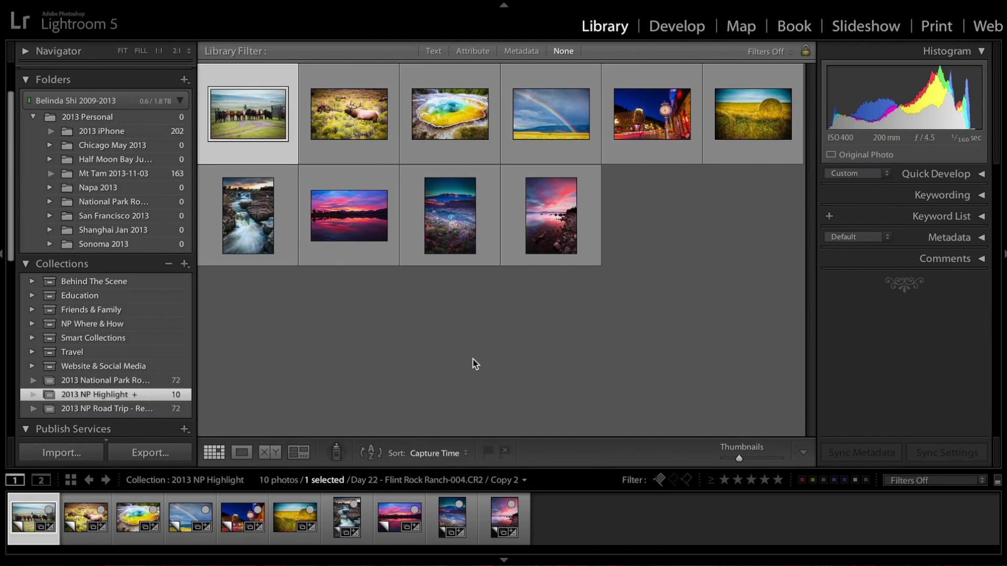
# Step: Toggle the side panels alone and all surrounding panels together, ending with every panel shown around the highlight photo grid
pyautogui.press('Tab')
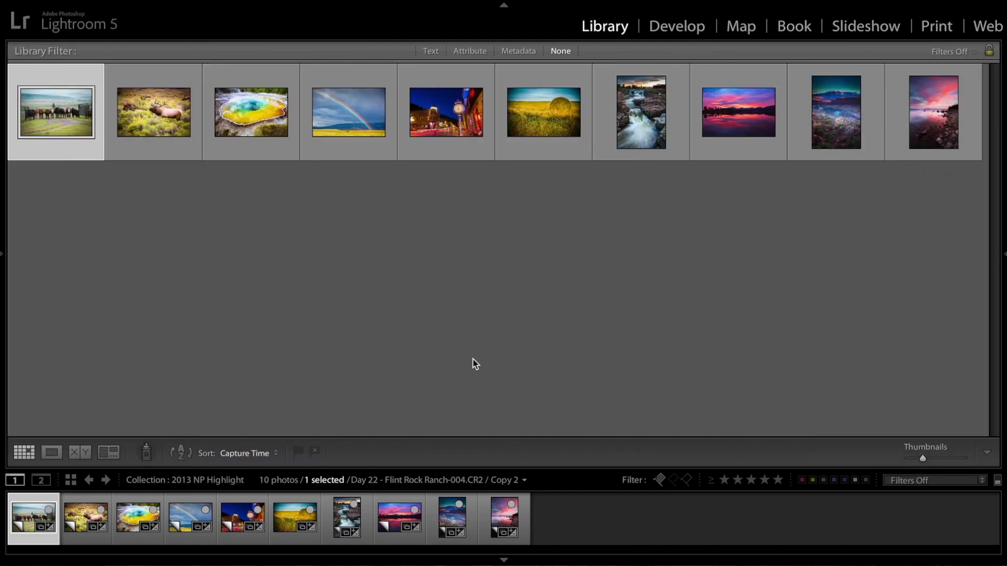
pyautogui.hotkey('shift', 'Tab')
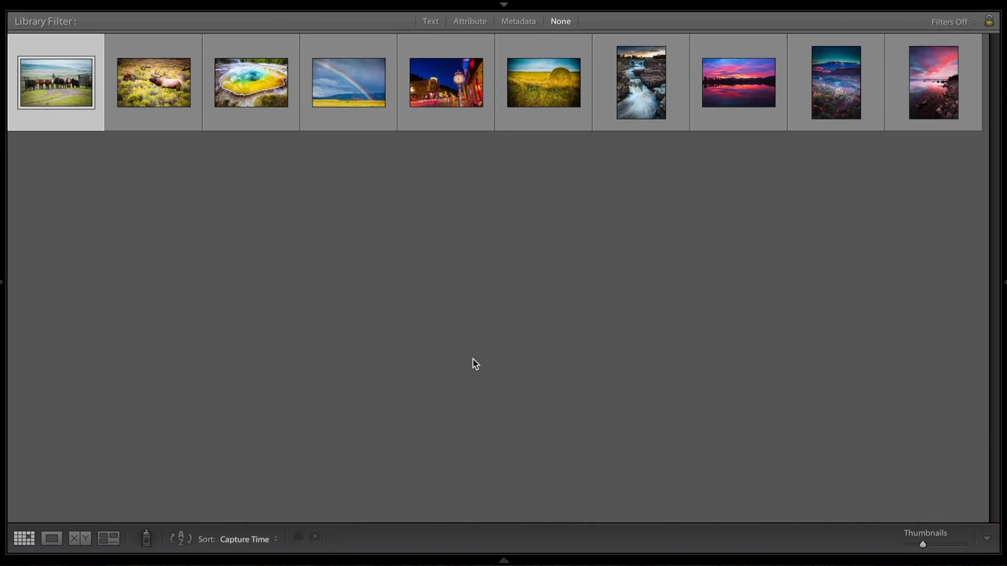
pyautogui.press('Tab')
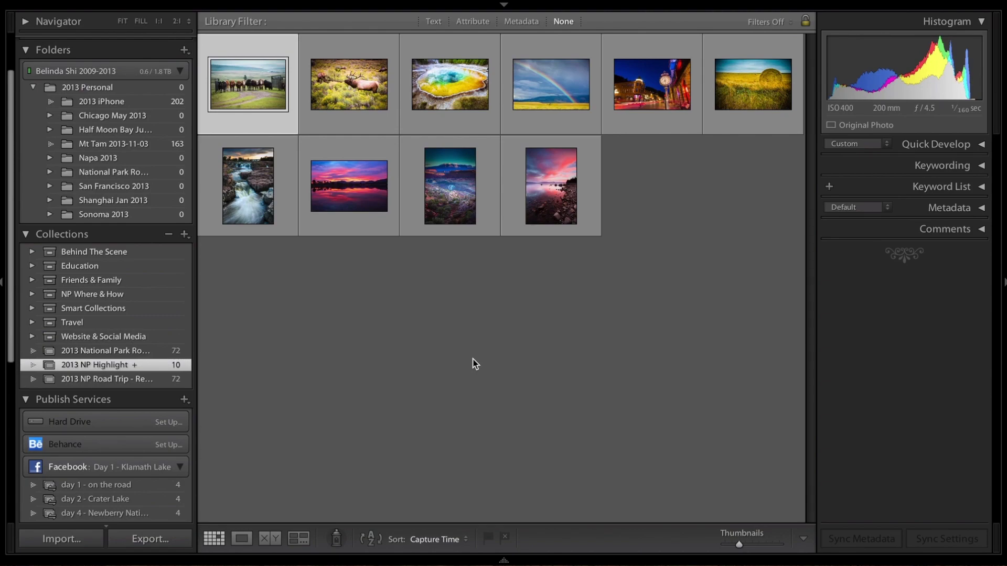
pyautogui.press('Tab')
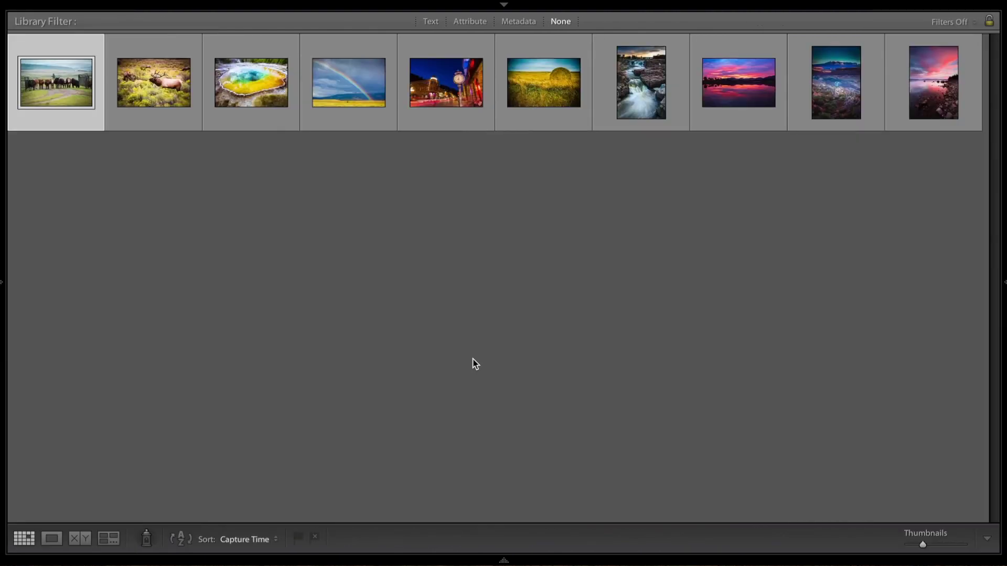
pyautogui.hotkey('shift', 'Tab')
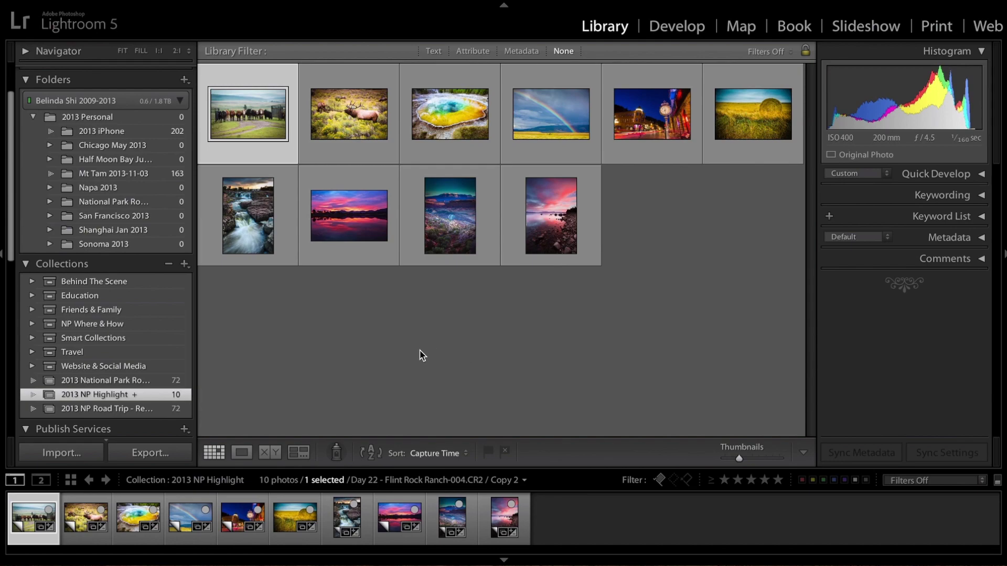